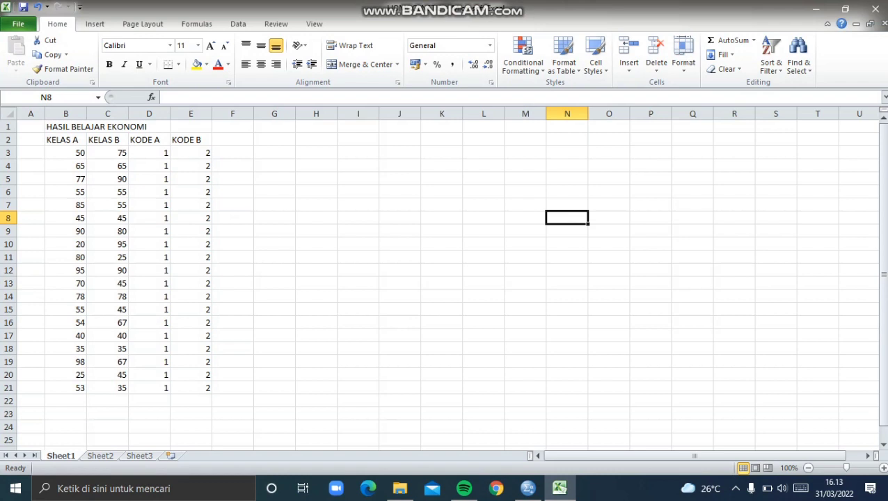
Switch to SPSS and define two variables named HASIL and KELAS in the first two rows.
click(527, 487)
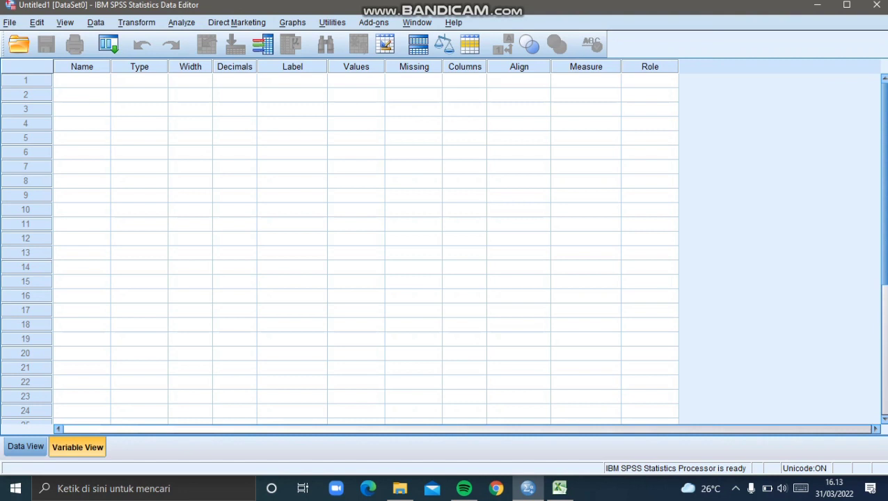
click(81, 80)
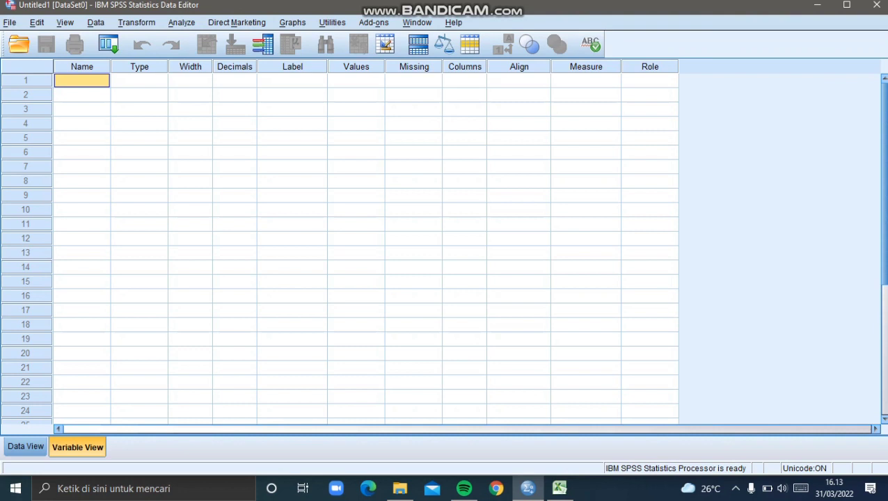
text(HASIL)
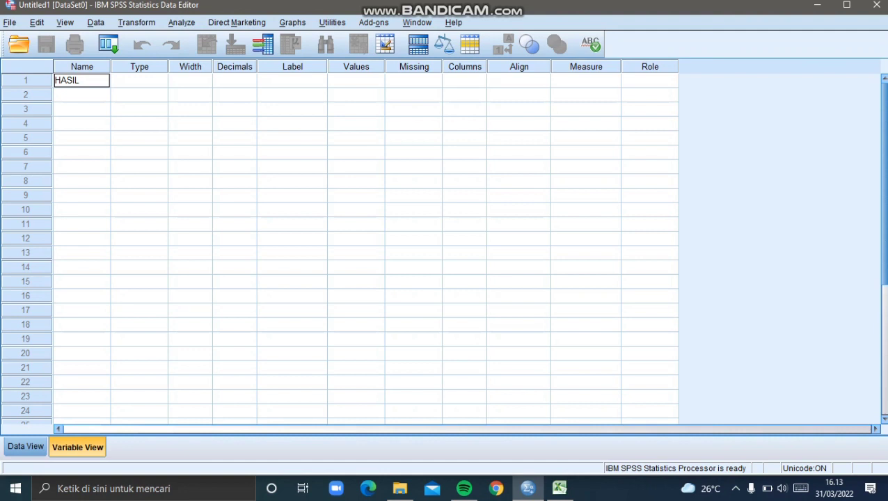
key(Return)
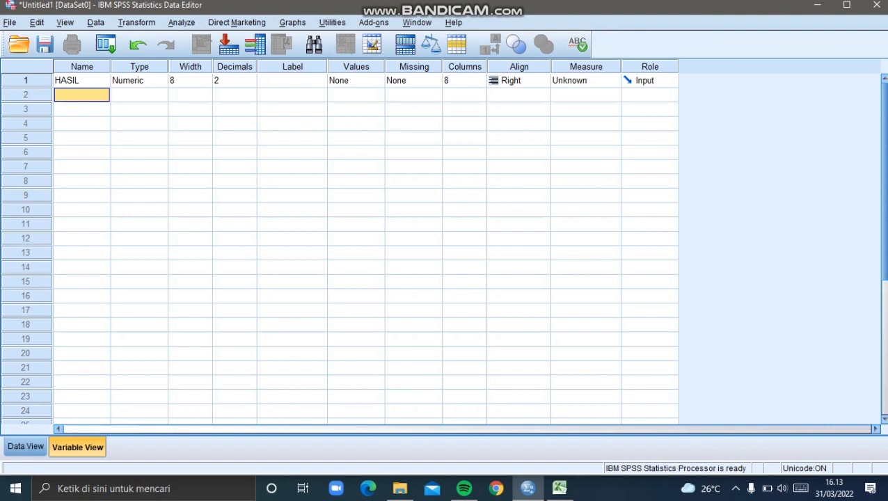
text(KELAS)
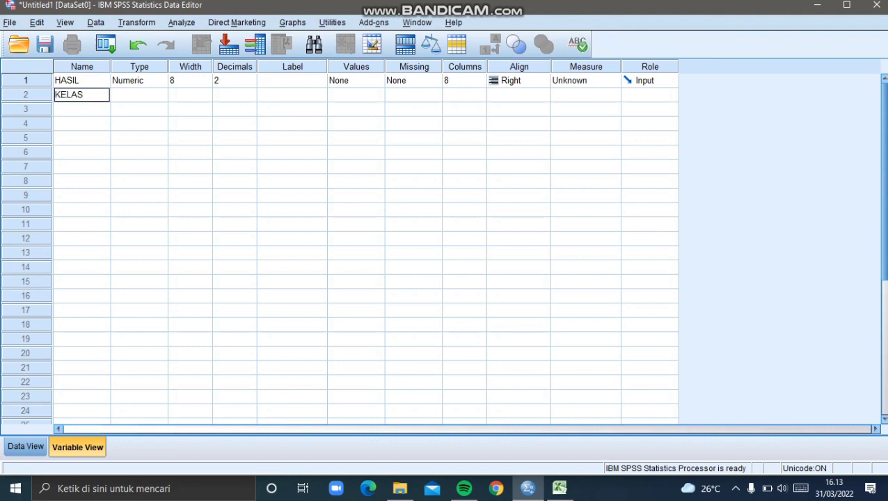
Label the HASIL variable "HASIL BELAJAR EKONOMI" and the KELAS variable "KELAS SISWA".
click(292, 80)
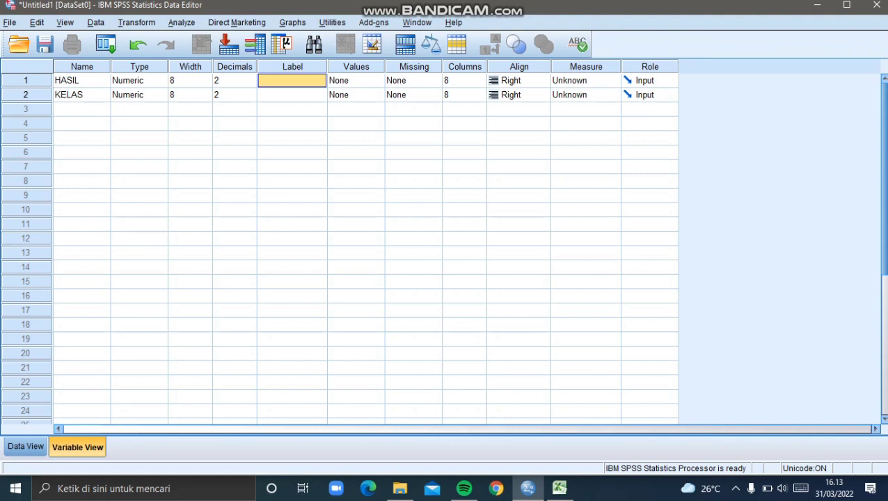
text(HASIL)
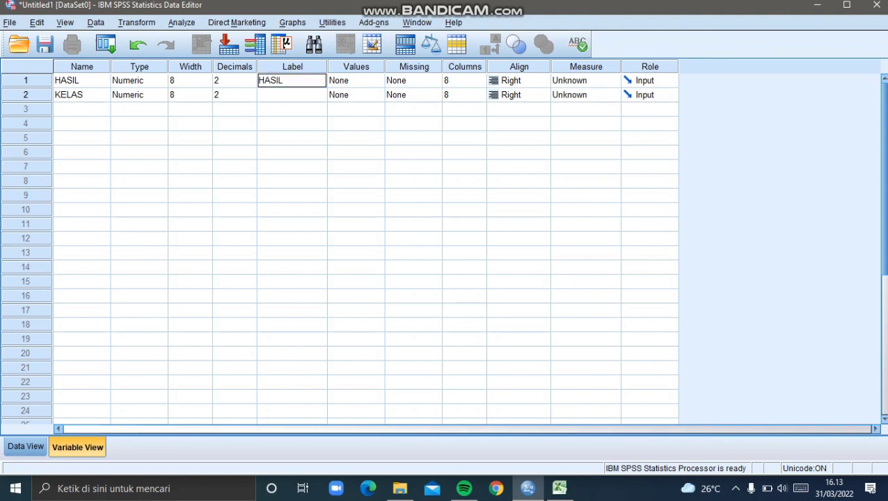
text( BELAJA)
text(R EKONOM)
text(I)
key(Return)
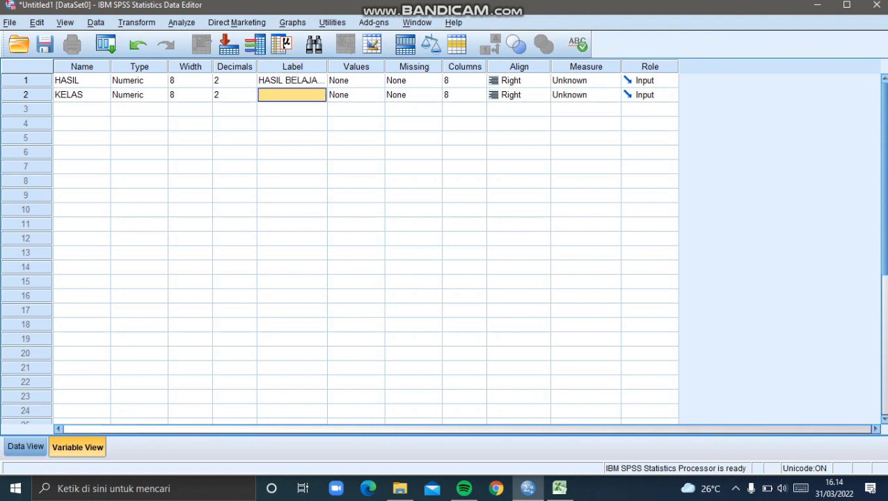
text(KELAS)
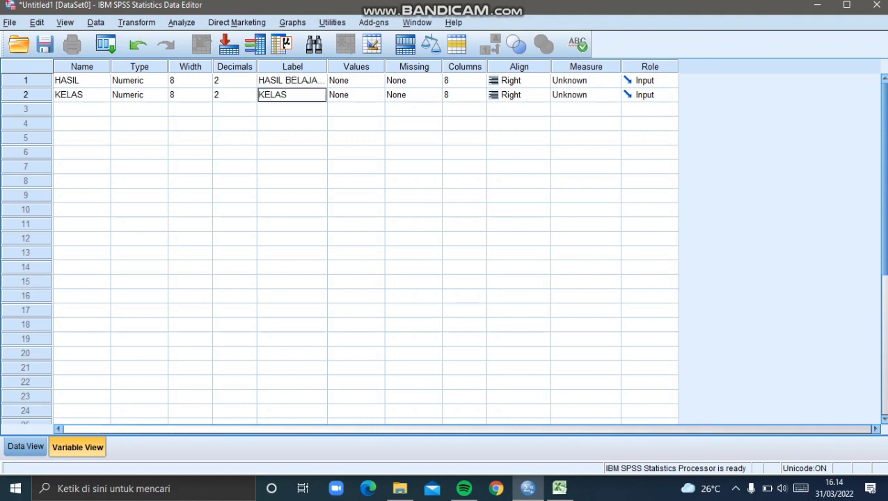
text( SISWA)
click(355, 80)
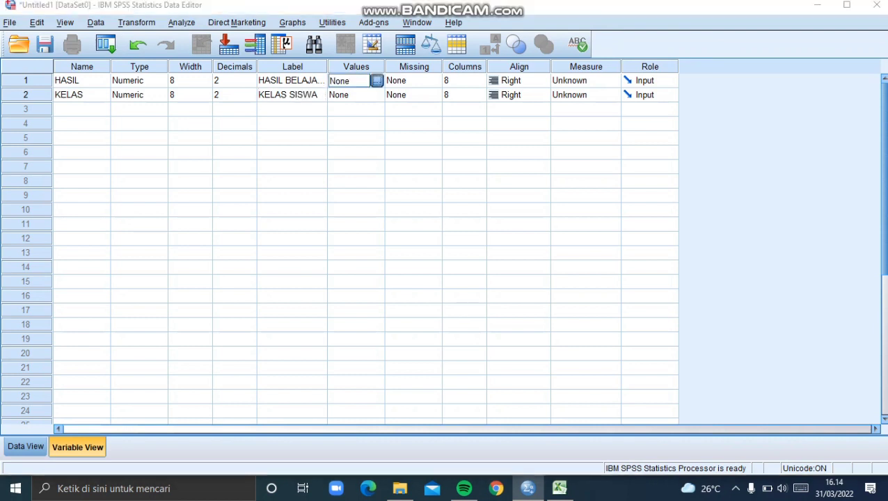
click(375, 80)
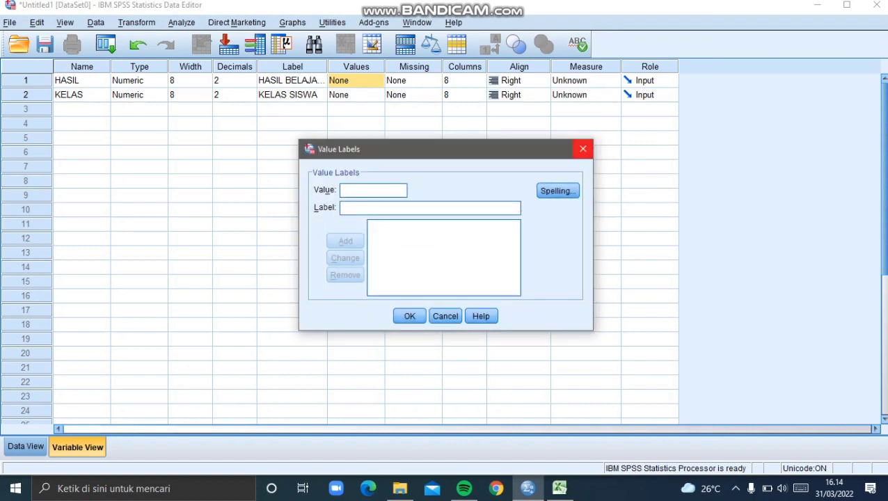
click(583, 149)
Add a value label to the KELAS variable that assigns "KELAS A" to the value 1.
click(351, 95)
click(377, 95)
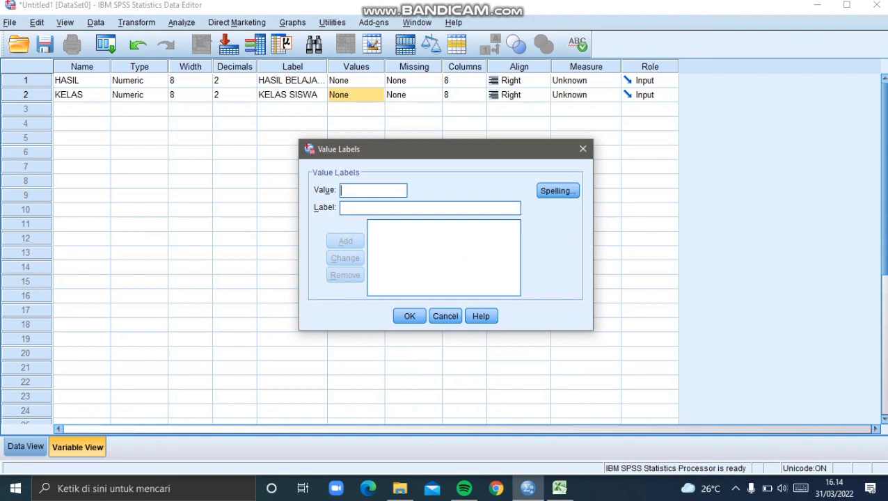
click(801, 487)
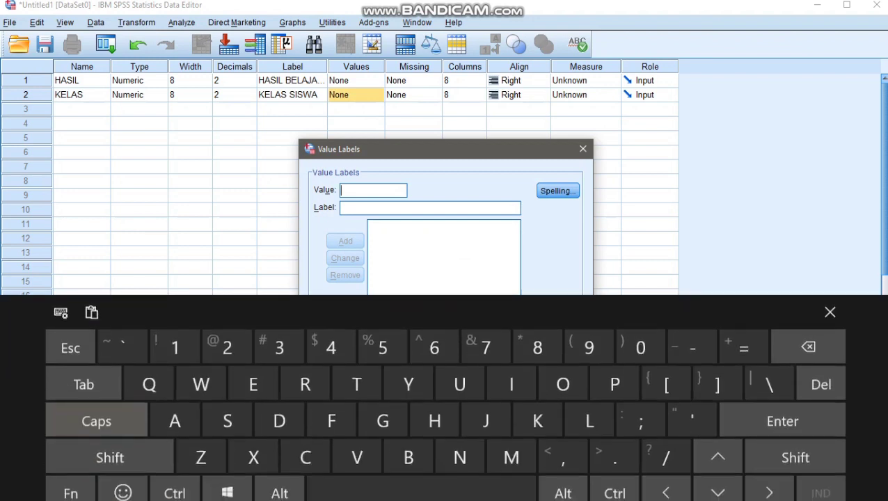
click(175, 339)
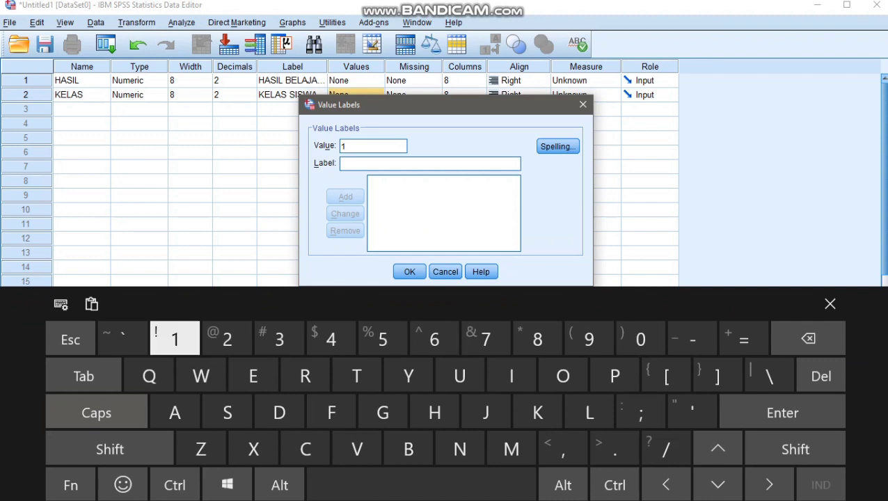
click(830, 304)
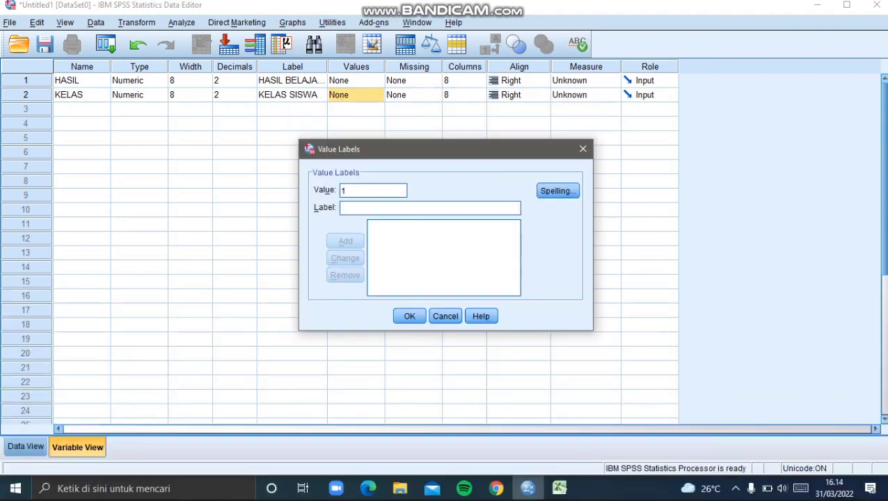
click(343, 207)
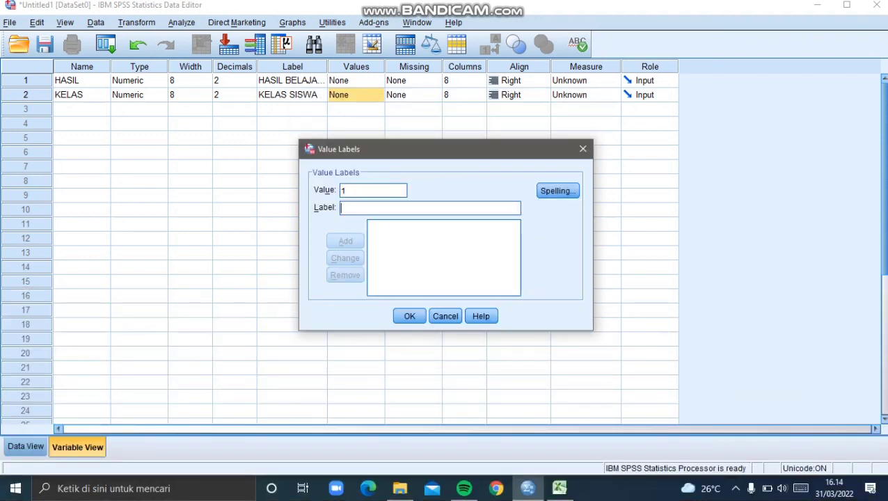
text(KELAS A)
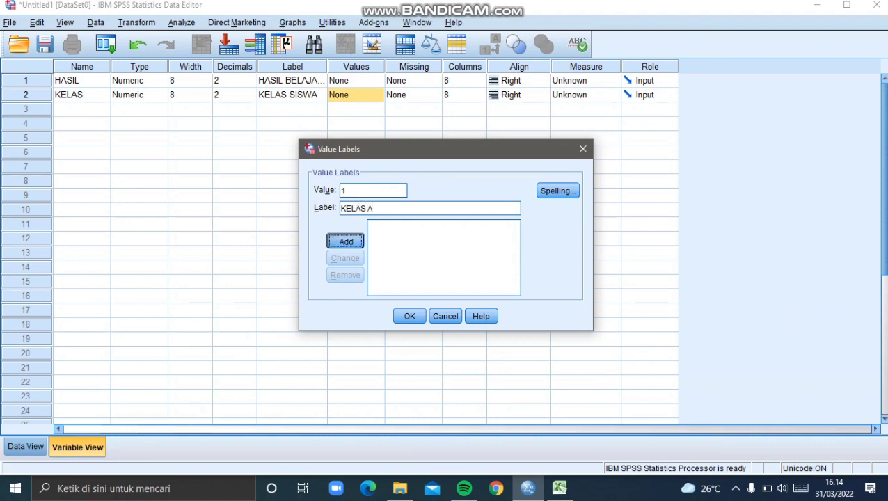
click(345, 241)
Add the value label "KELAS B" for the value 2 and apply the value labels to KELAS.
text(2)
click(341, 207)
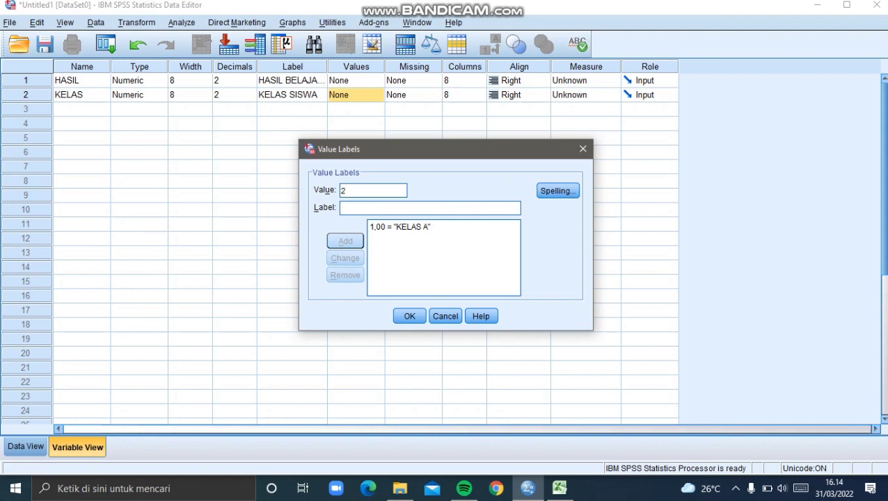
text(KELAS B)
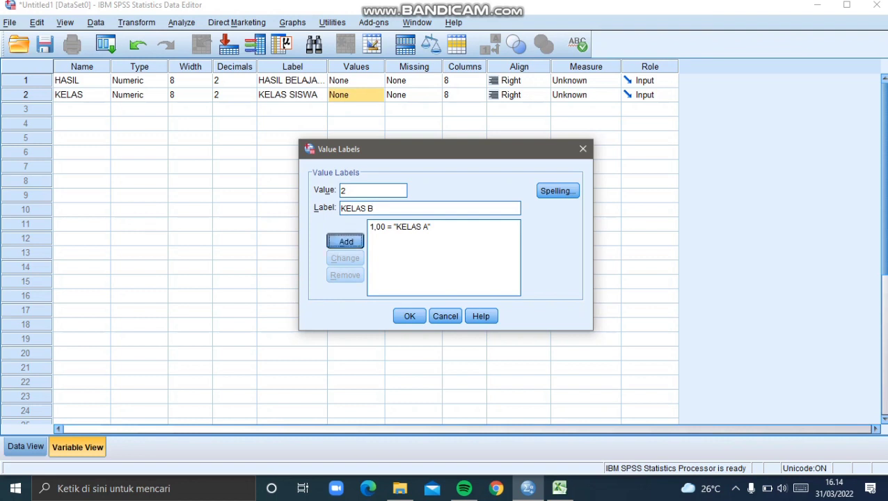
click(345, 241)
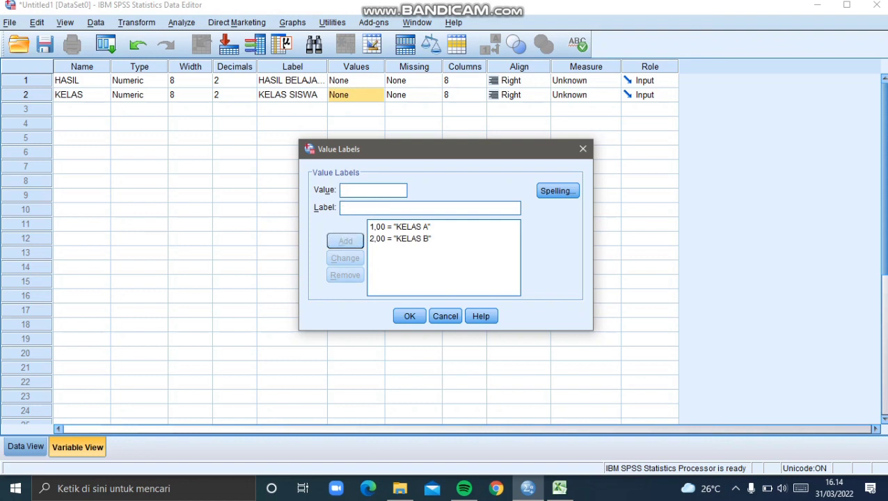
click(409, 316)
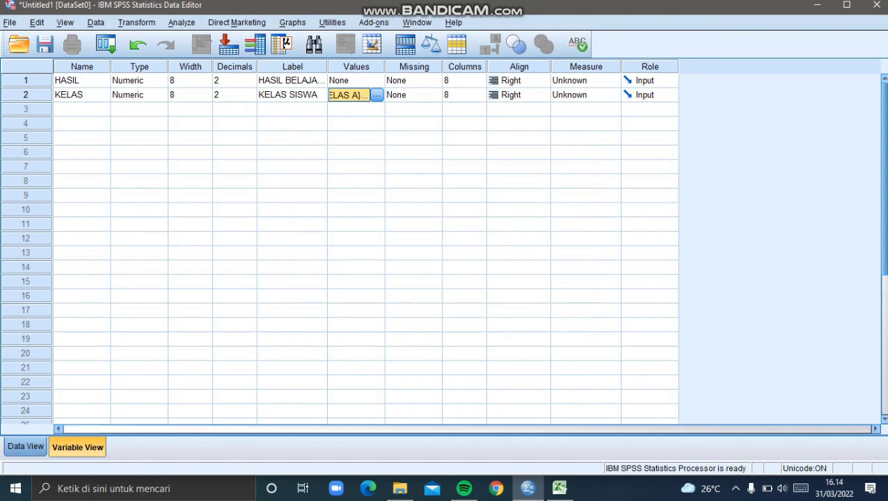
Show the SPSS data sheet, and copy the KELAS A scores in cells B3:B21 of the Excel workbook.
click(25, 446)
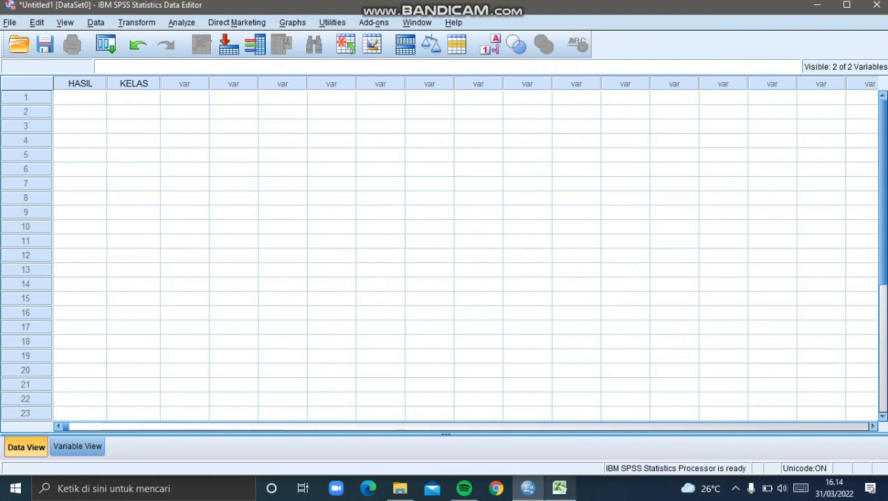
click(559, 488)
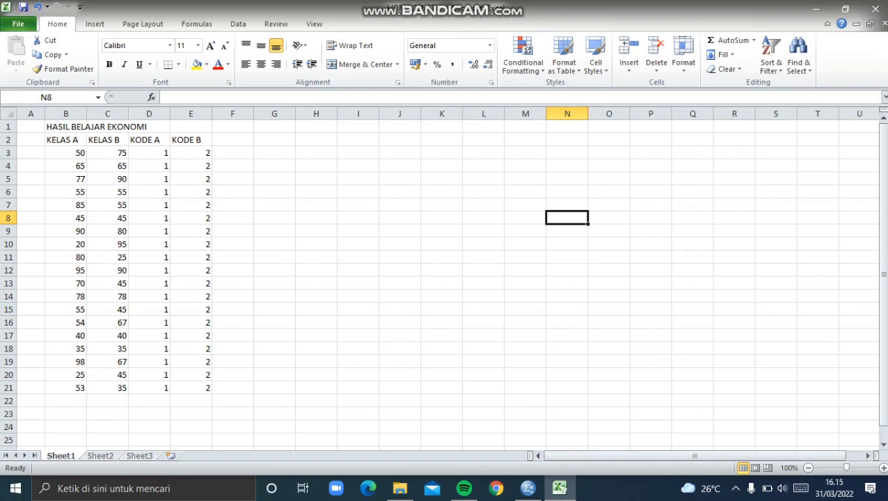
drag(65, 152, 66, 387)
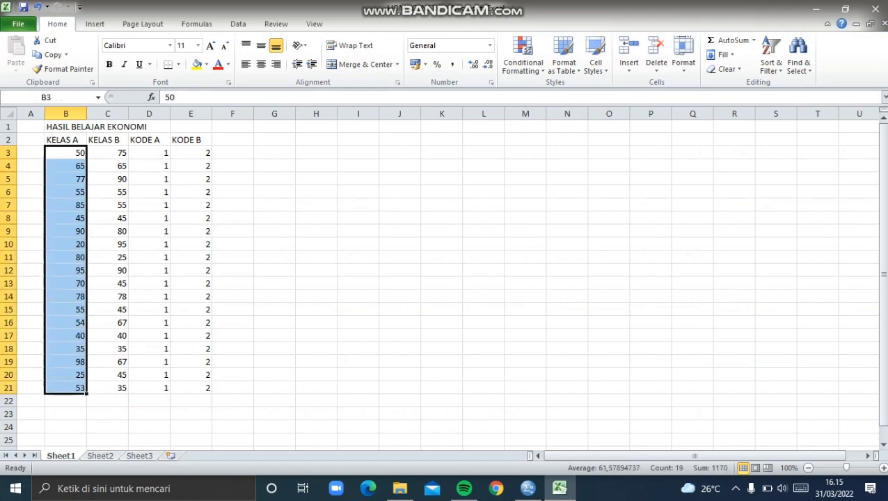
right_click(70, 387)
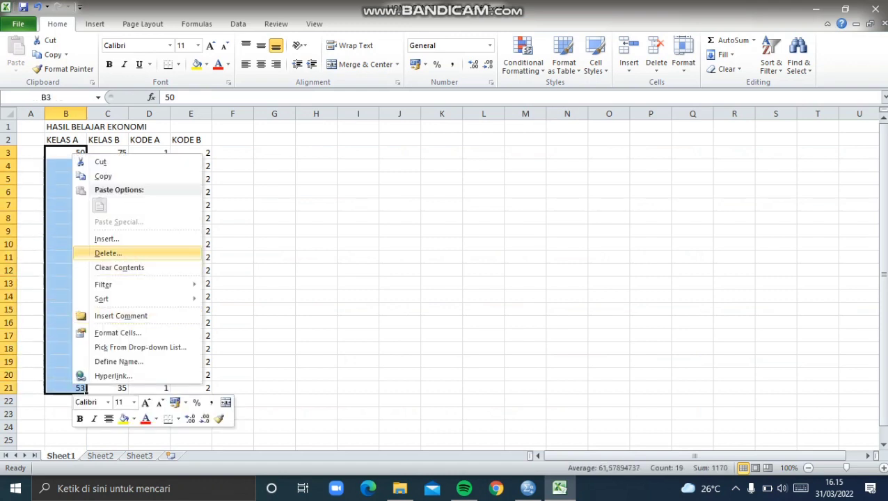
click(105, 176)
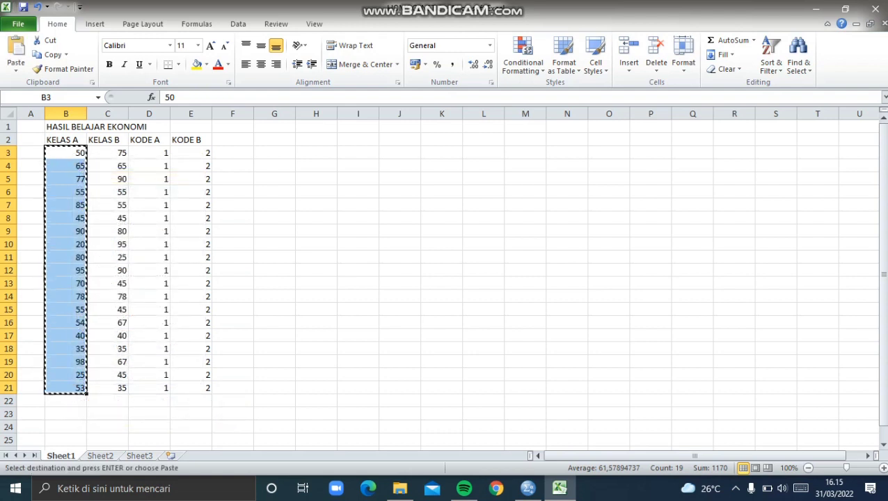
Paste the copied KELAS A scores into the HASIL column in SPSS from row 1, and switch back to the Excel workbook.
click(528, 487)
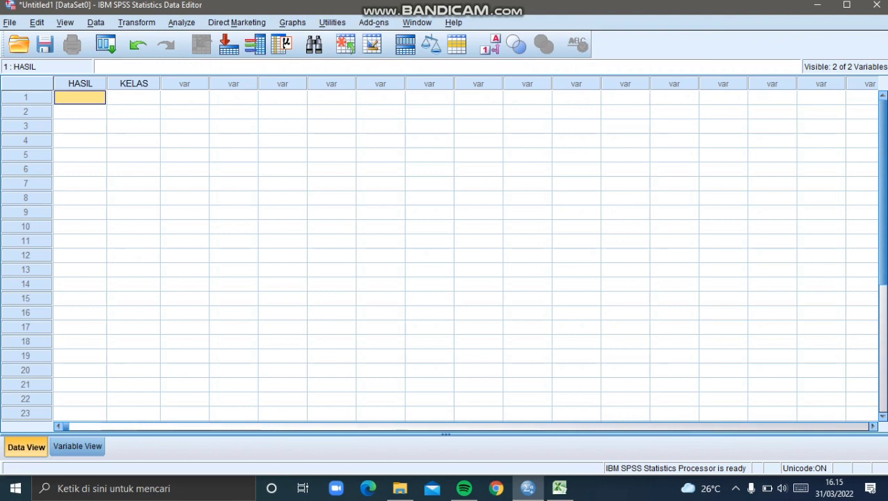
right_click(98, 98)
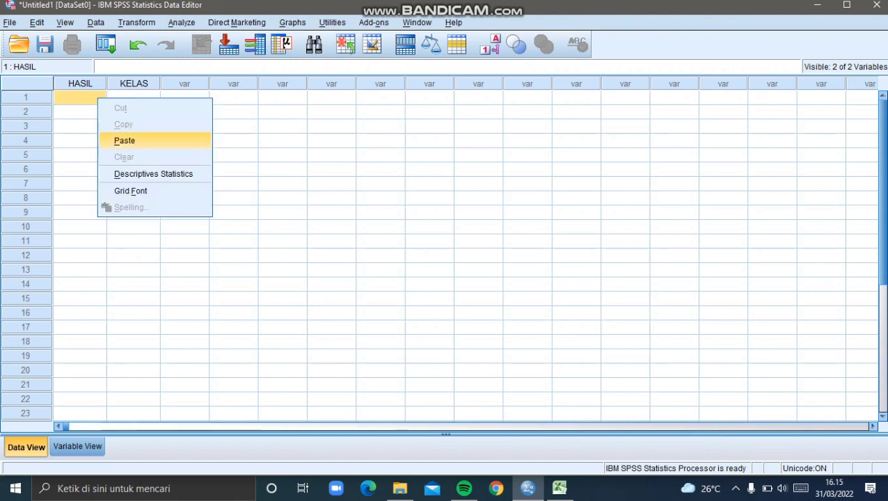
click(124, 140)
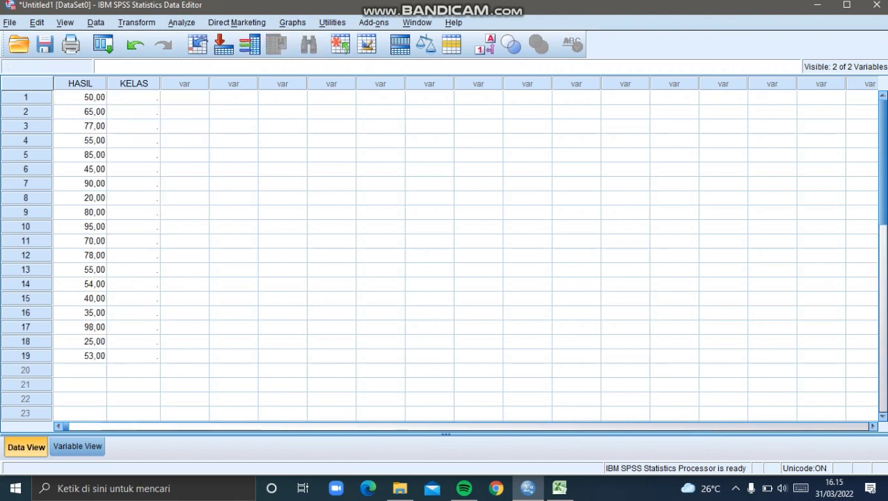
mouse_move(559, 488)
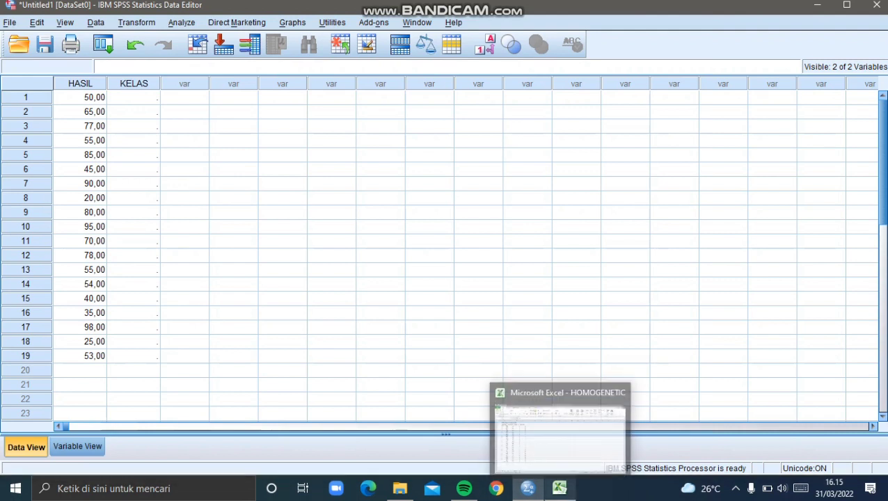
click(559, 432)
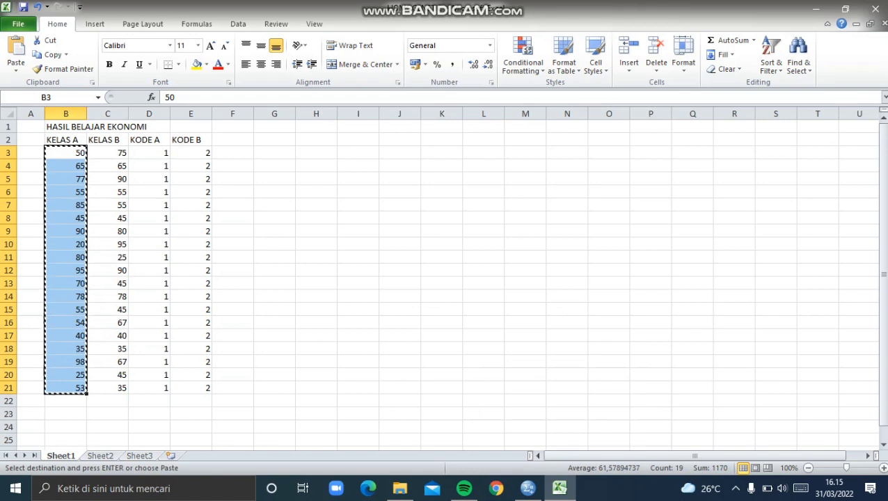
drag(108, 152, 108, 388)
click(107, 387)
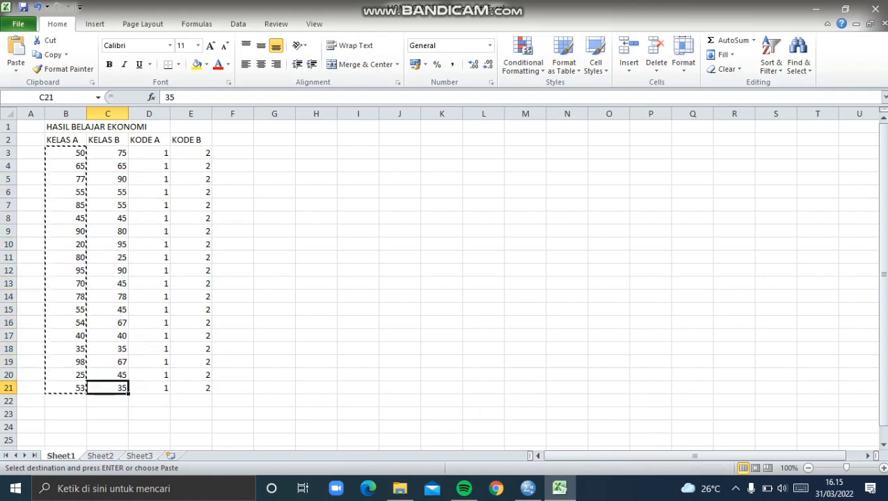
key(ctrl+c)
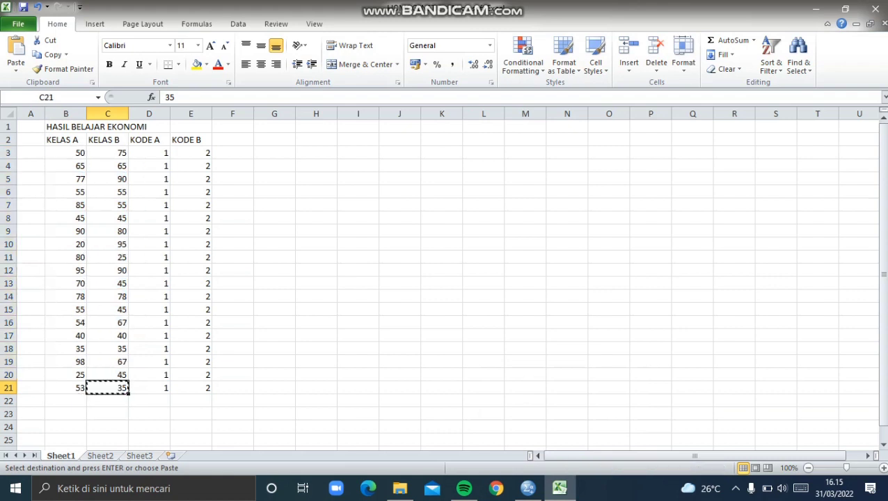
click(108, 152)
drag(108, 159, 108, 224)
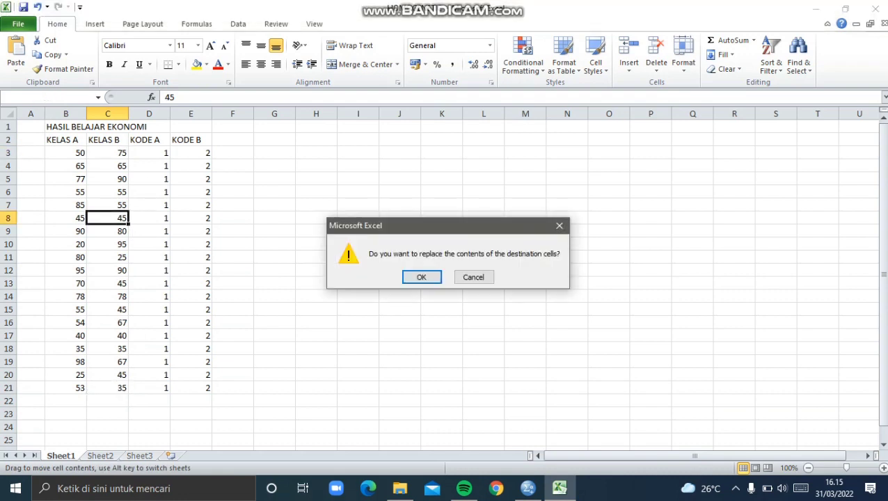
key(Escape)
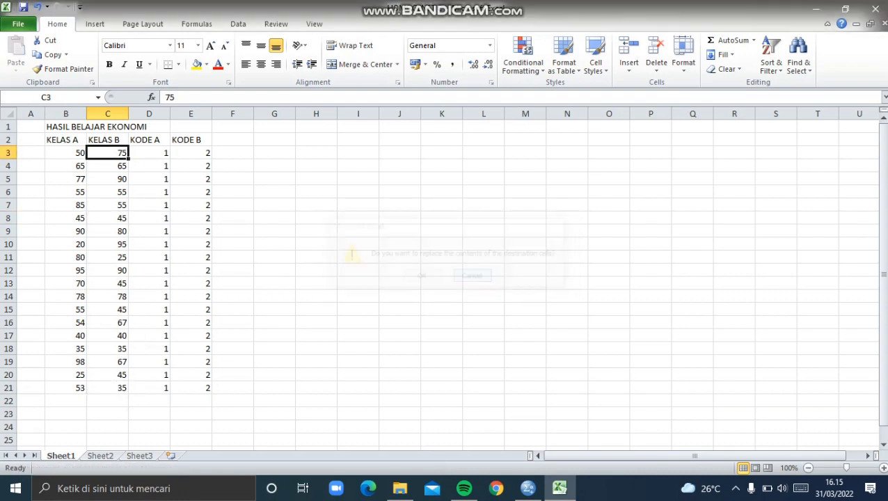
Copy the KELAS B scores in cells C3:C21 and paste them into the HASIL column in SPSS from row 20.
drag(107, 192, 108, 387)
key(ctrl+c)
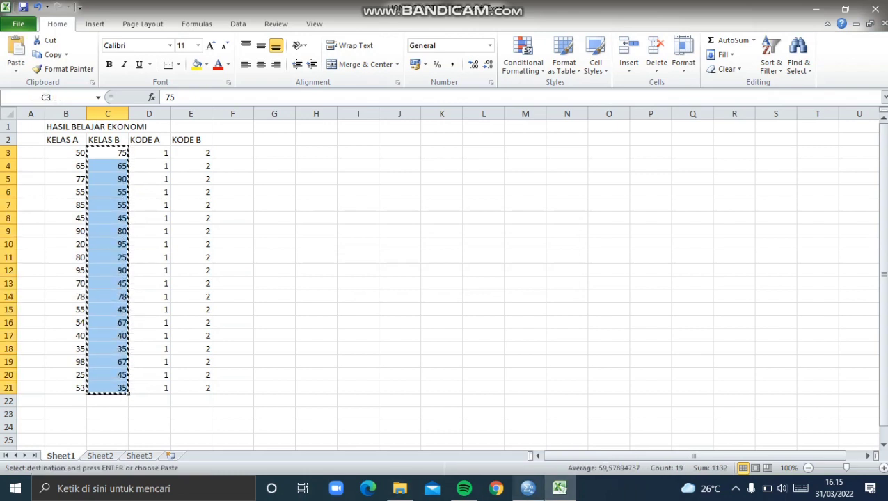
key(alt+Tab)
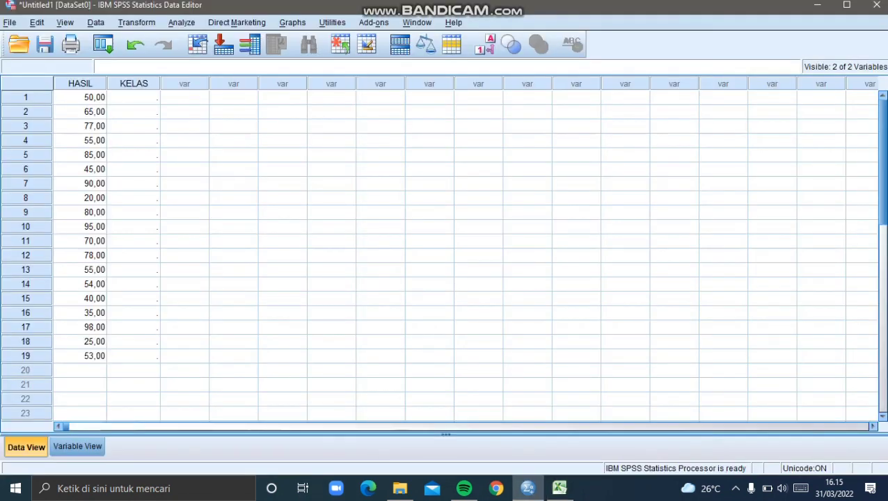
click(80, 370)
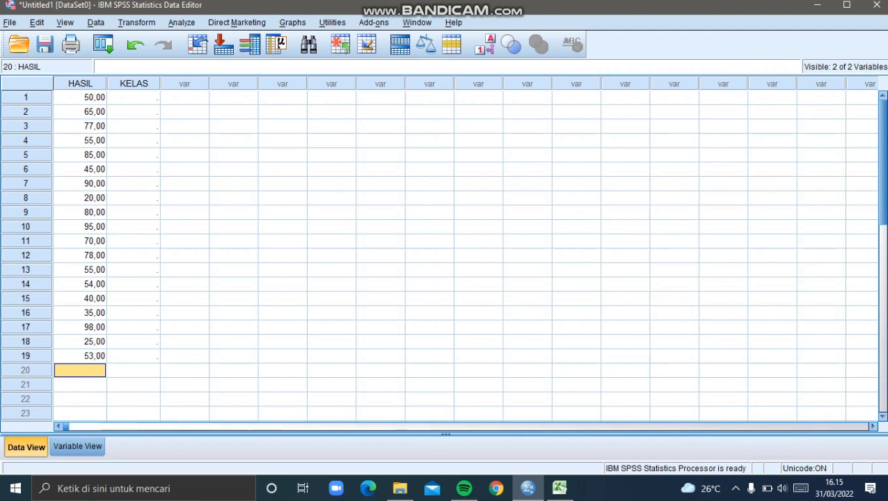
key(ctrl+v)
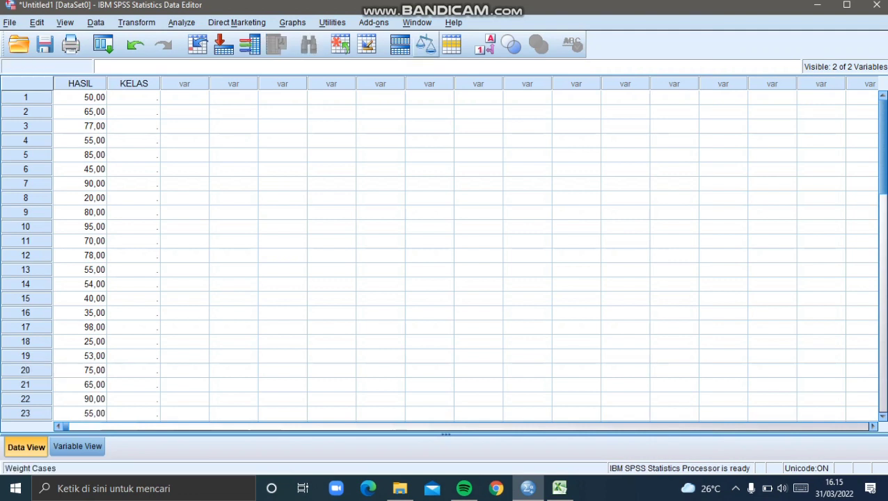
Copy the KODE A codes in cells D3:D21 of the Excel workbook into the SPSS KELAS column from row 1.
click(132, 98)
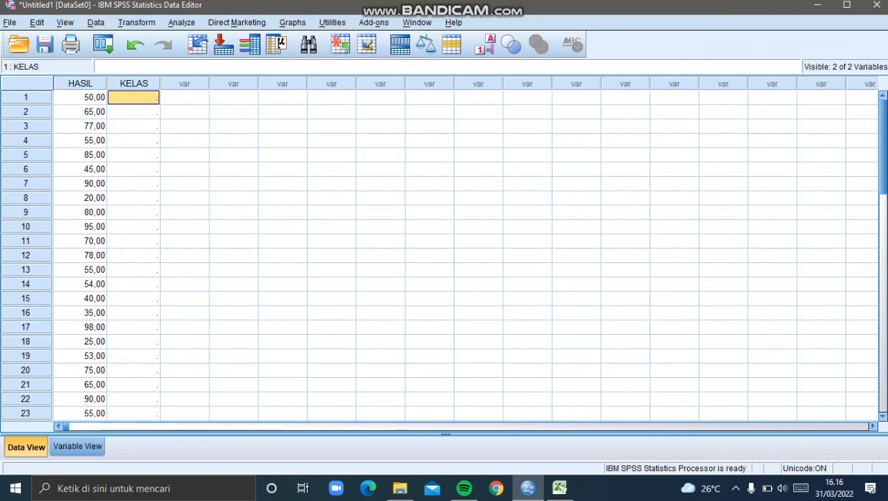
mouse_move(559, 487)
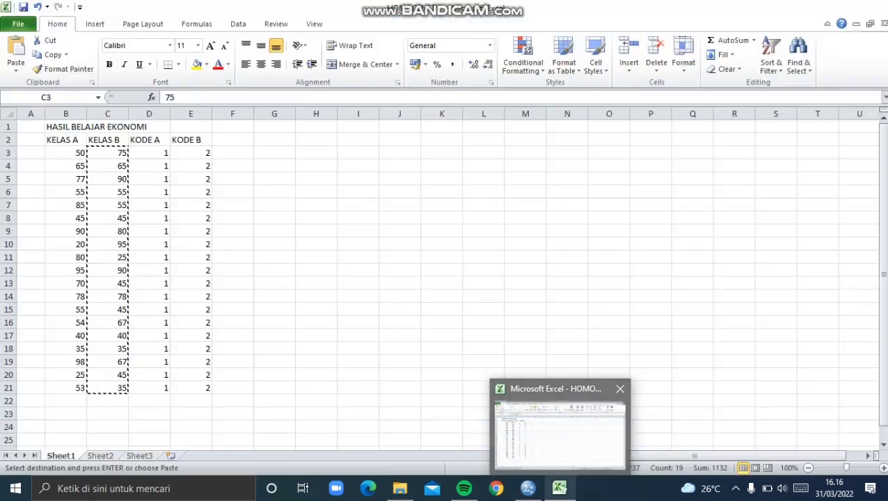
click(560, 428)
drag(149, 152, 149, 387)
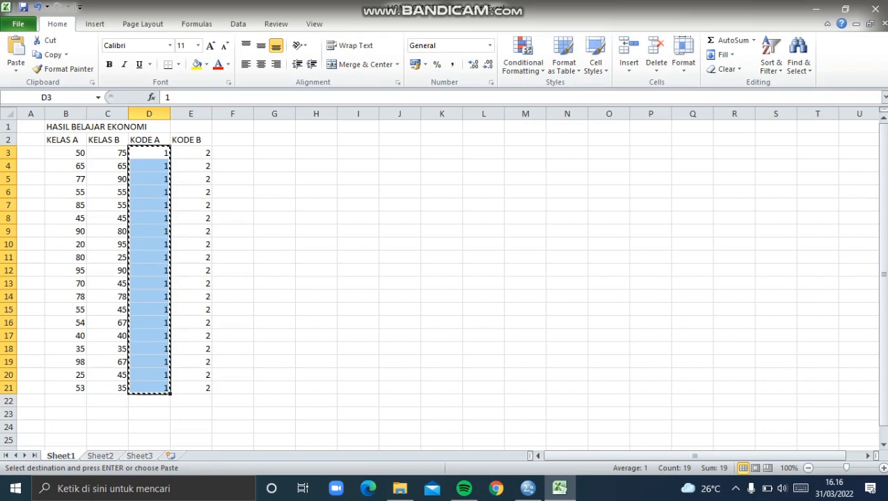
click(527, 488)
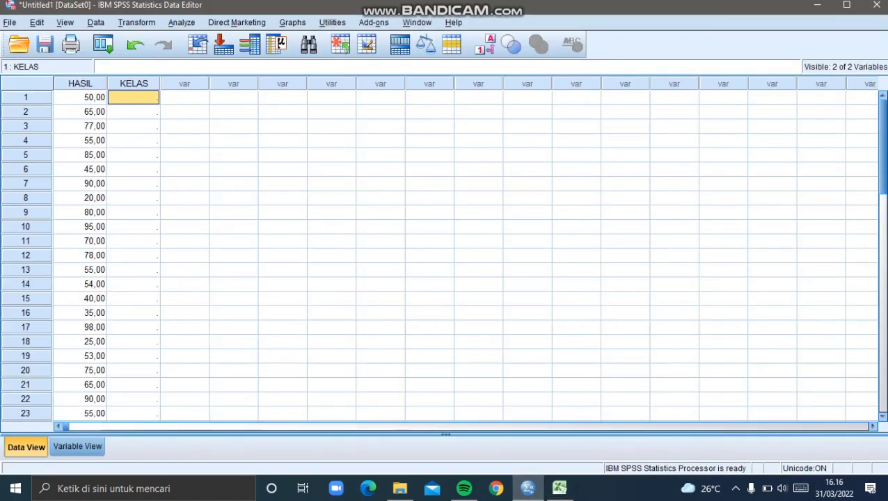
key(ctrl+v)
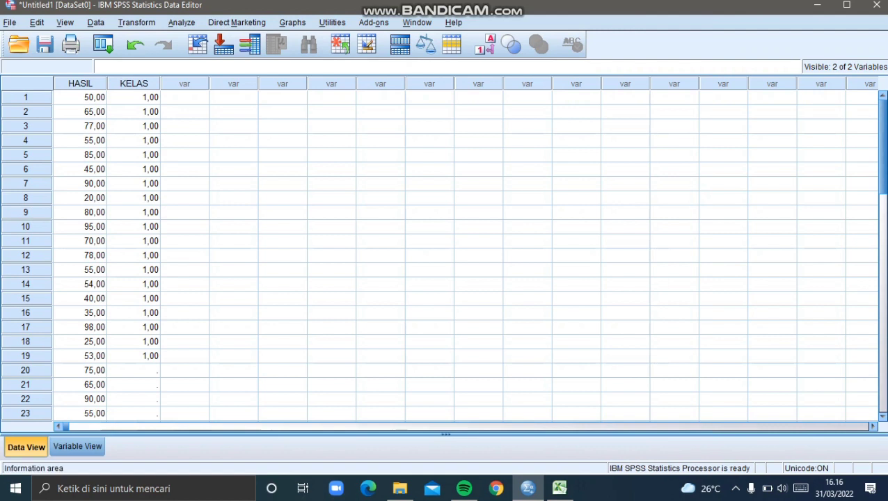
Copy the KODE B codes in cells E3:E21 of the Excel workbook into the SPSS KELAS column from row 20.
click(559, 488)
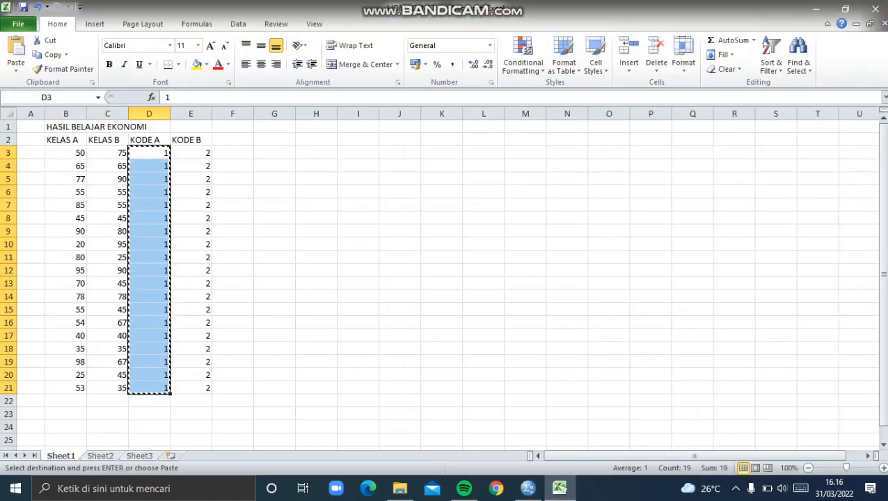
drag(190, 152, 191, 387)
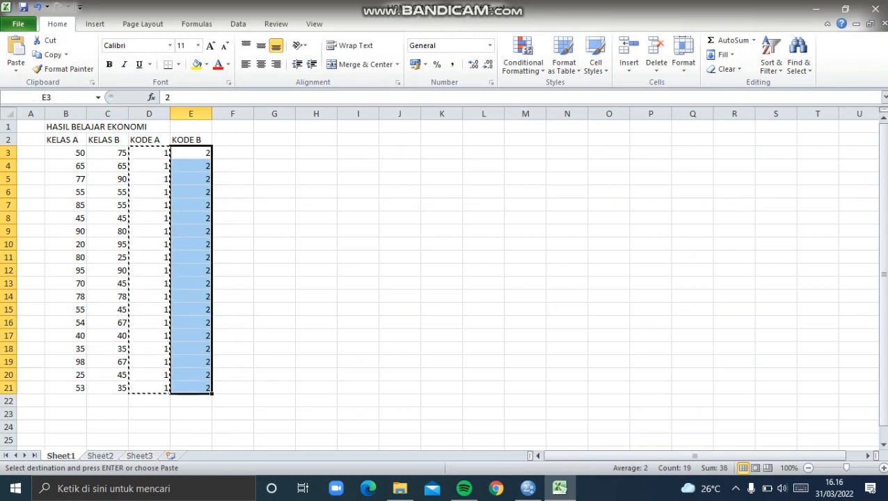
right_click(203, 166)
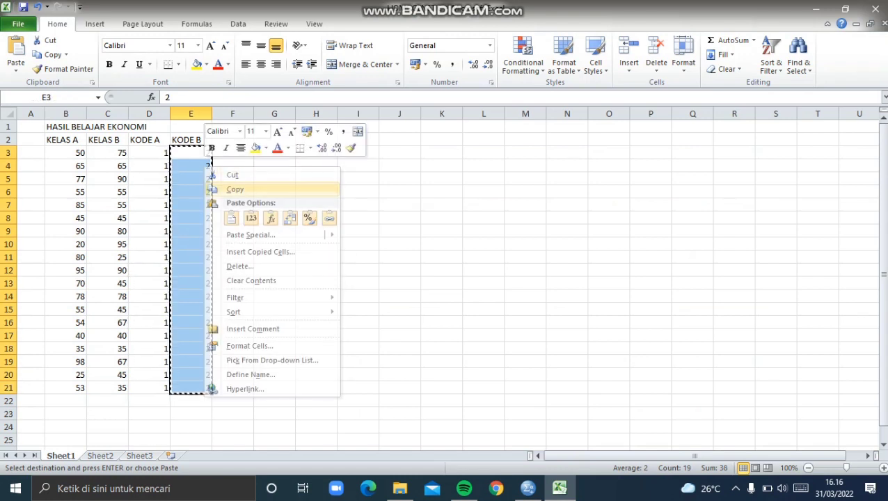
click(235, 190)
click(528, 488)
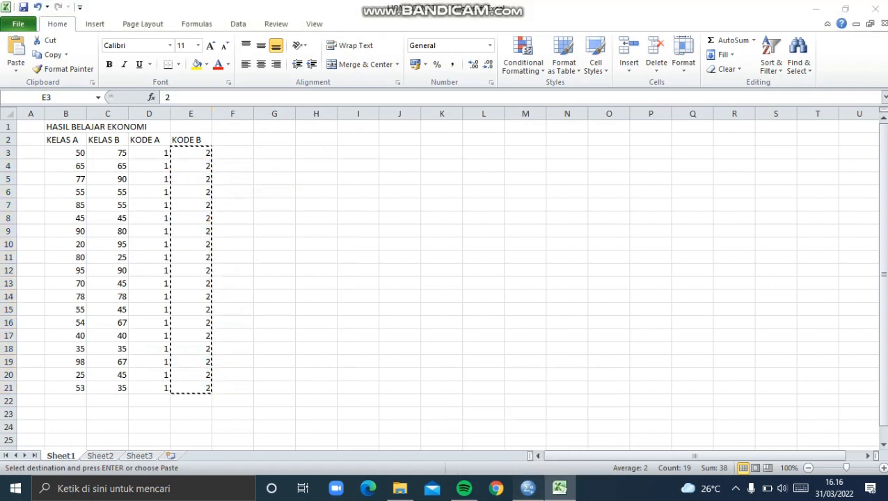
click(132, 370)
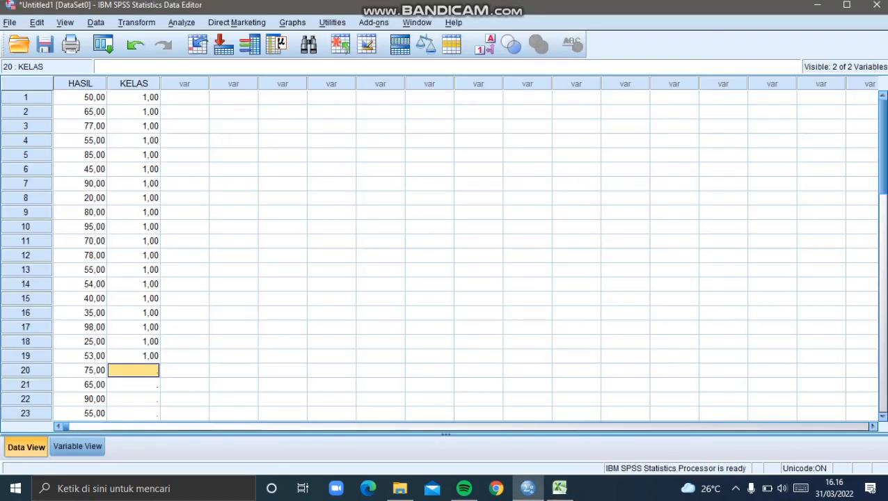
key(ctrl+v)
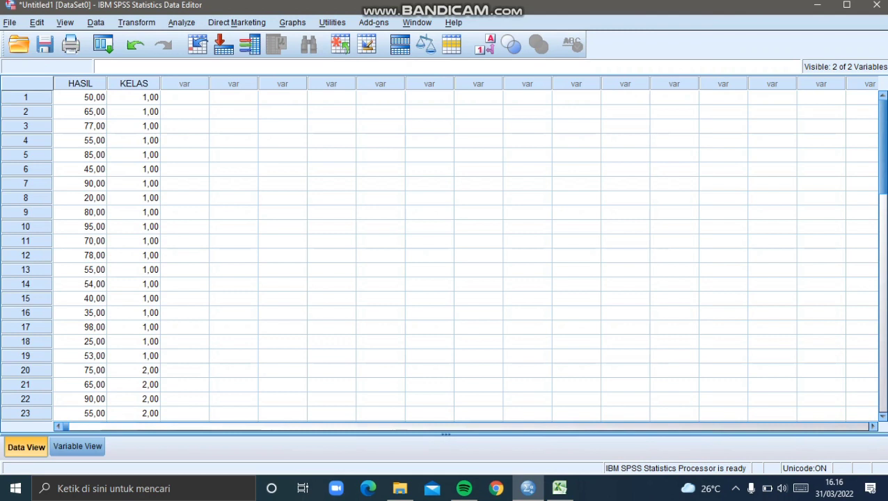
Set up a One-Way ANOVA comparison of means with HASIL as the dependent variable and KELAS as the factor.
key(alt+a)
key(Down)
key(Down)
key(Down)
key(Down)
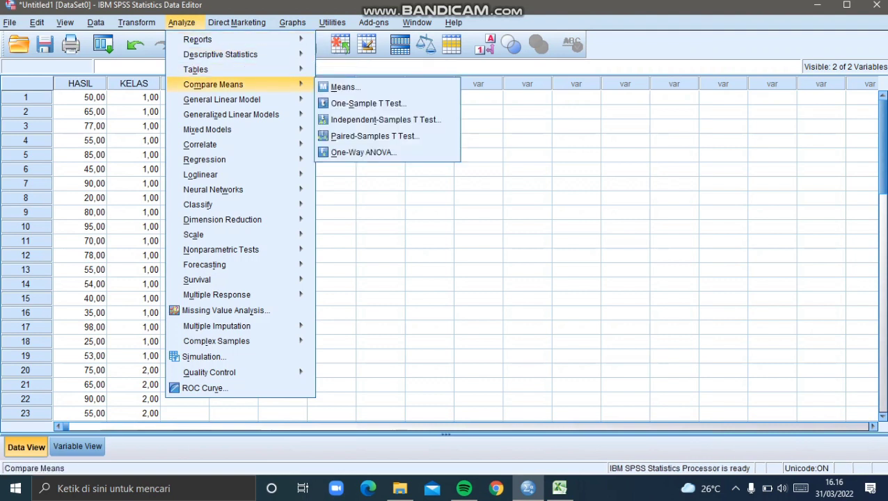
key(Right)
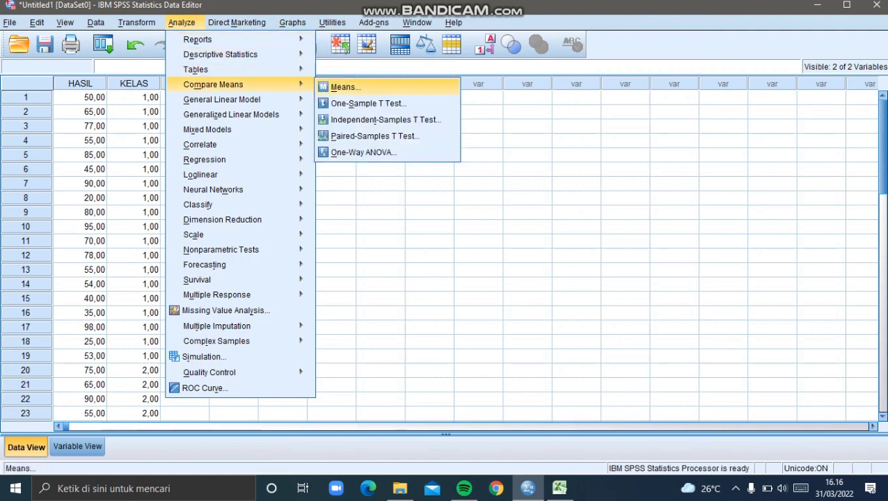
key(Down)
key(Down)
key(Down)
key(Down)
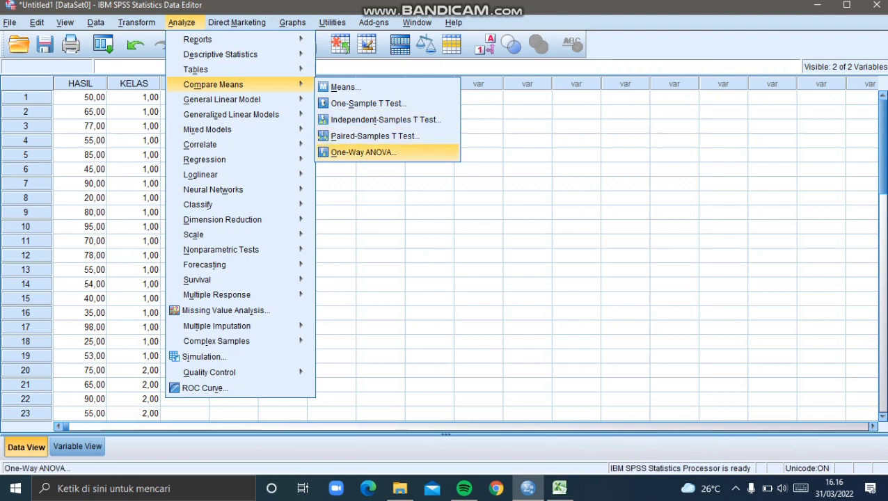
key(Return)
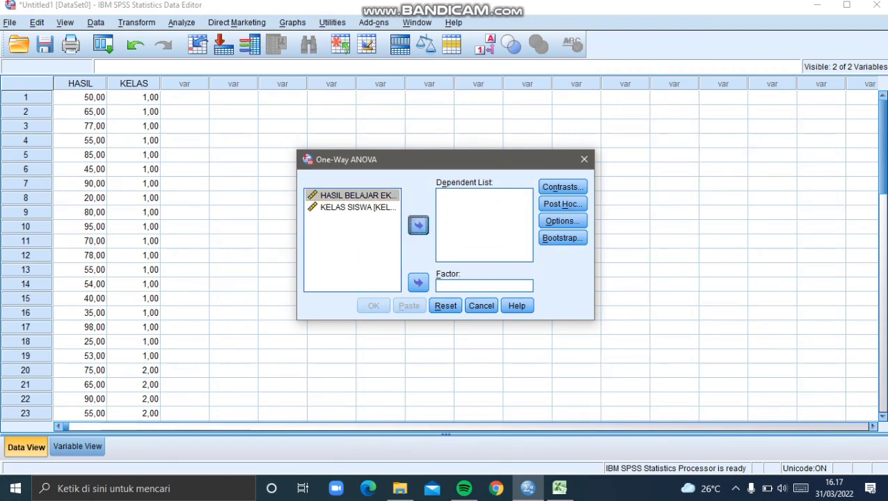
click(418, 225)
click(351, 196)
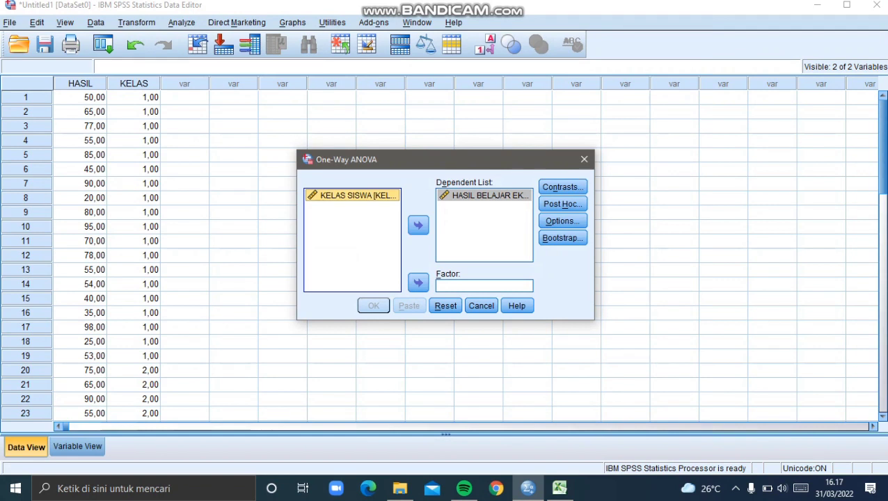
click(417, 283)
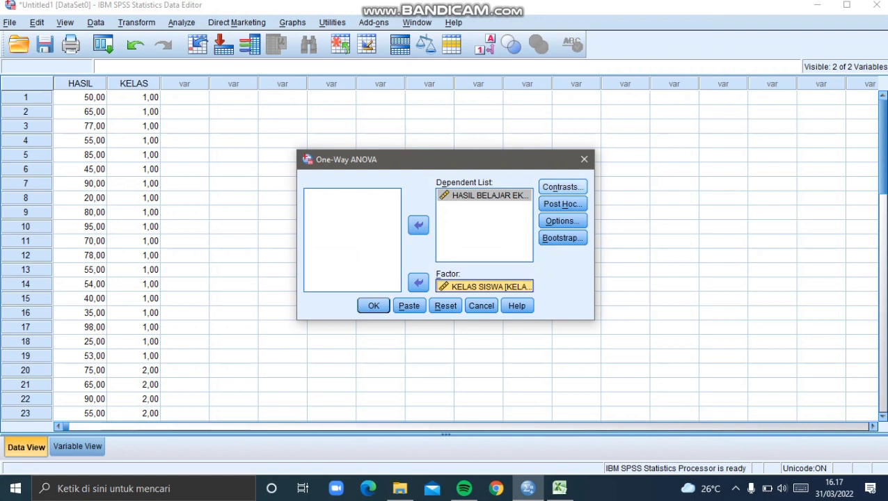
Include the homogeneity of variance test in the One-Way ANOVA statistics and run the analysis.
click(562, 220)
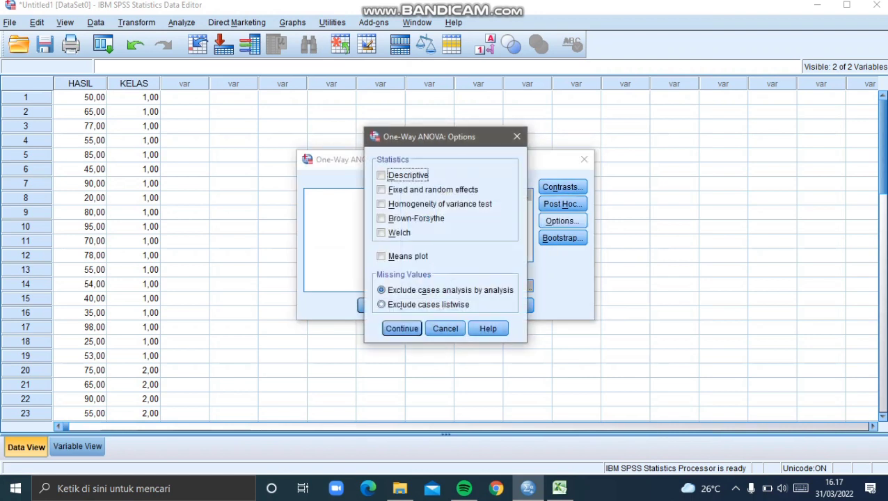
click(380, 204)
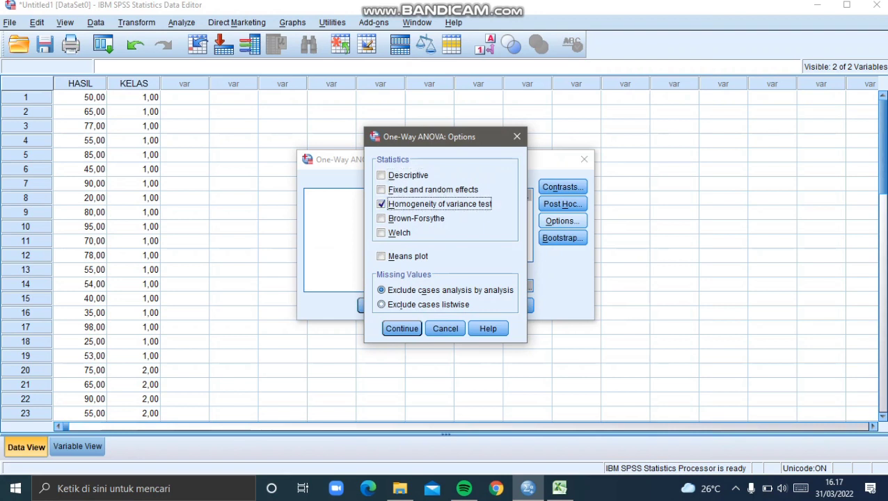
click(402, 328)
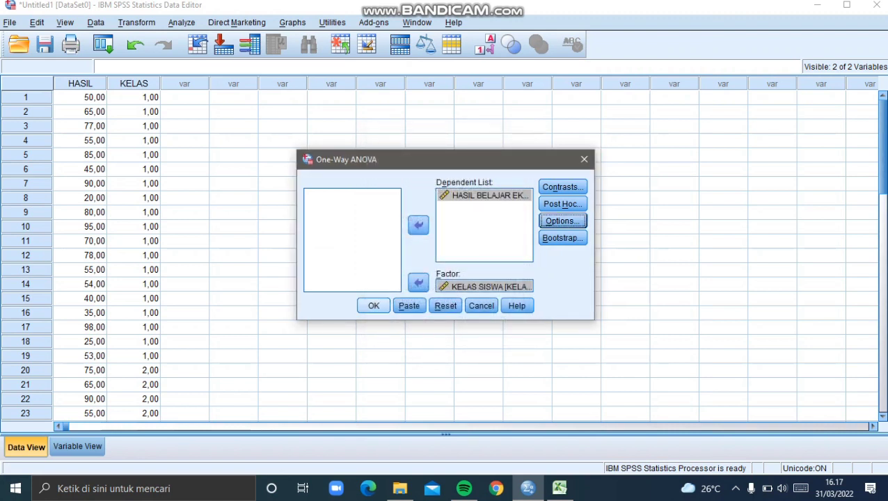
click(374, 305)
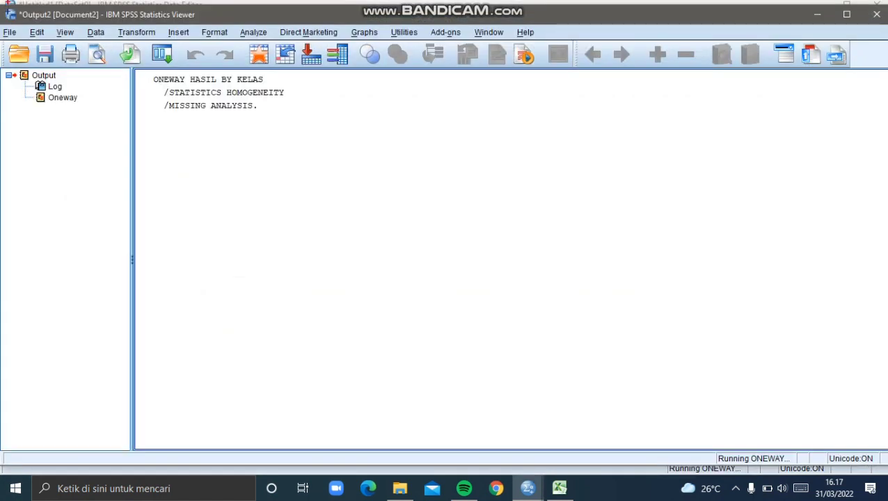